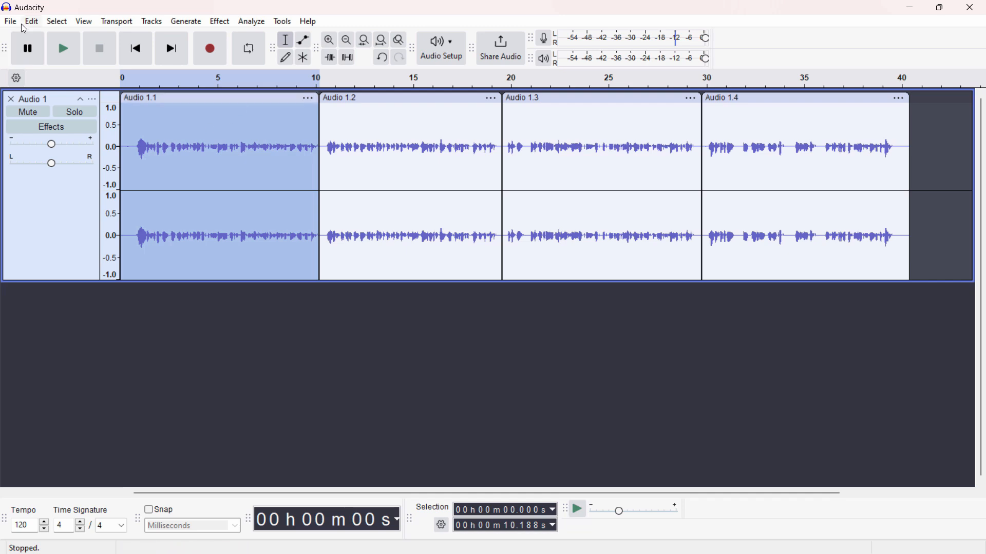
Set up an audio export limited to the current selection, clip Audio 1.1, with the file name Audio 1
left_click(11, 22)
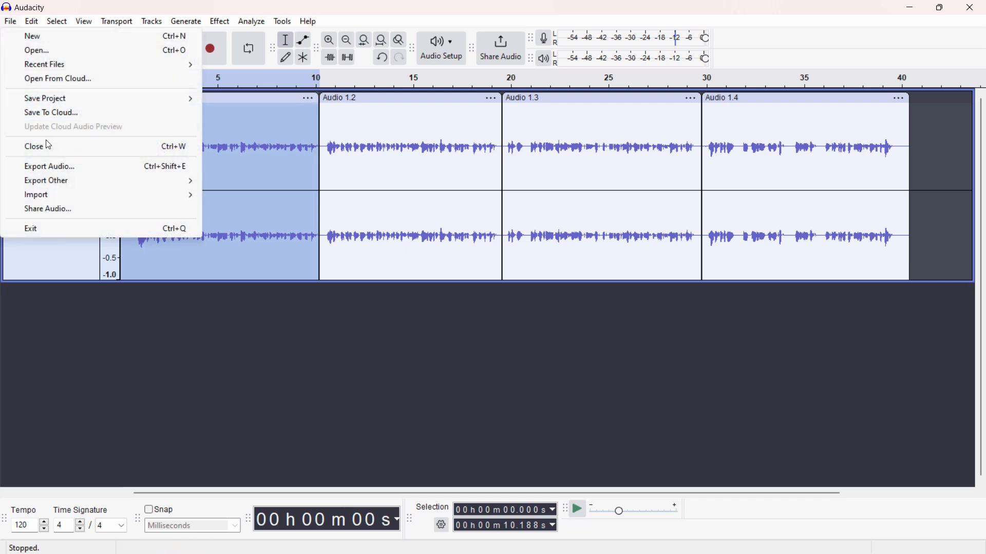
left_click(49, 166)
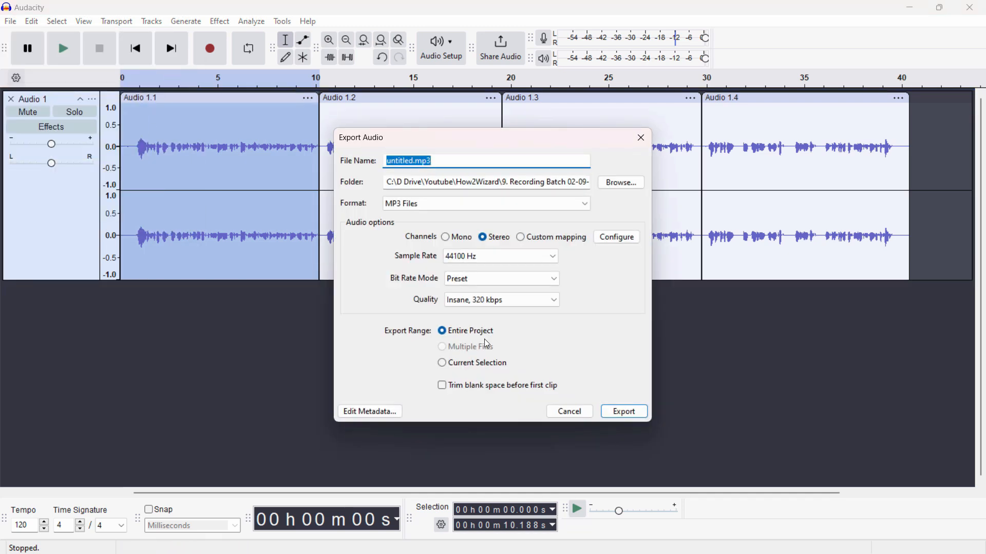
left_click(461, 367)
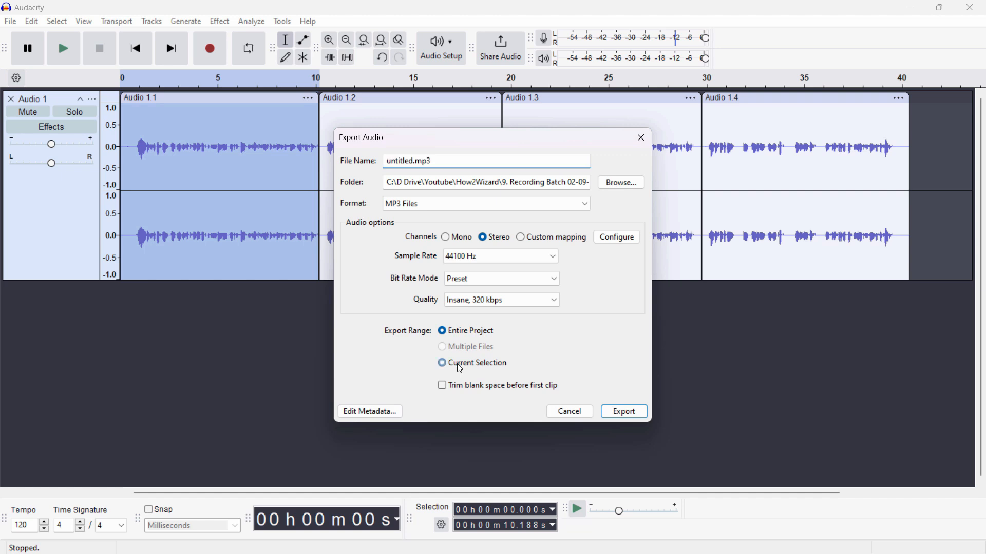
double_click(458, 164)
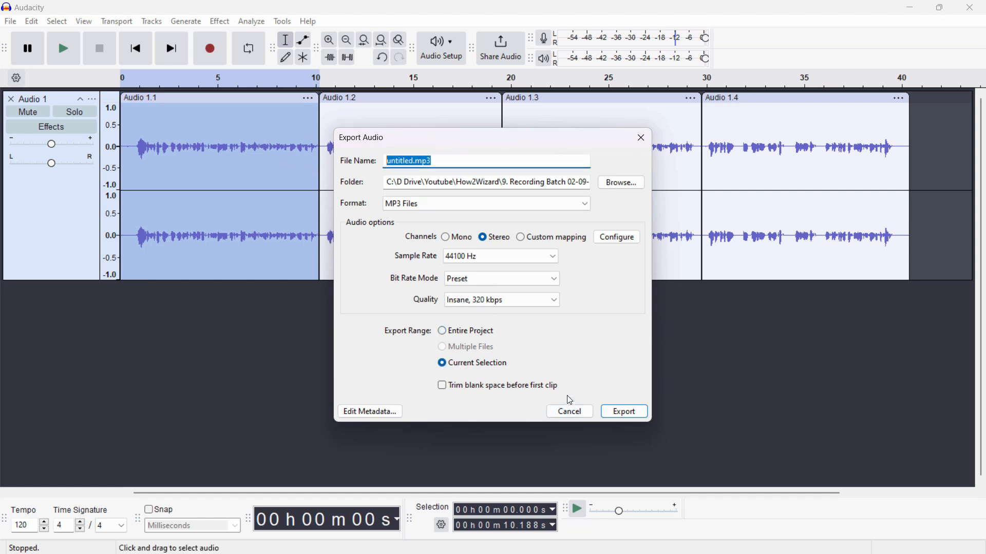
type("Audio 1.1")
Choose the Desktop as the destination folder and export the selected clip as an MP3 file
key("Tab")
key("Return")
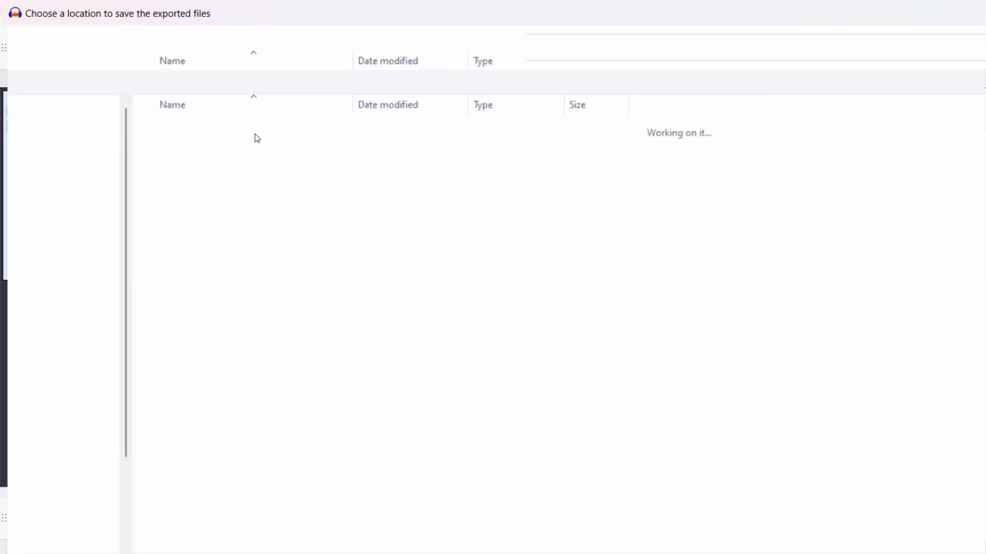
left_click(56, 171)
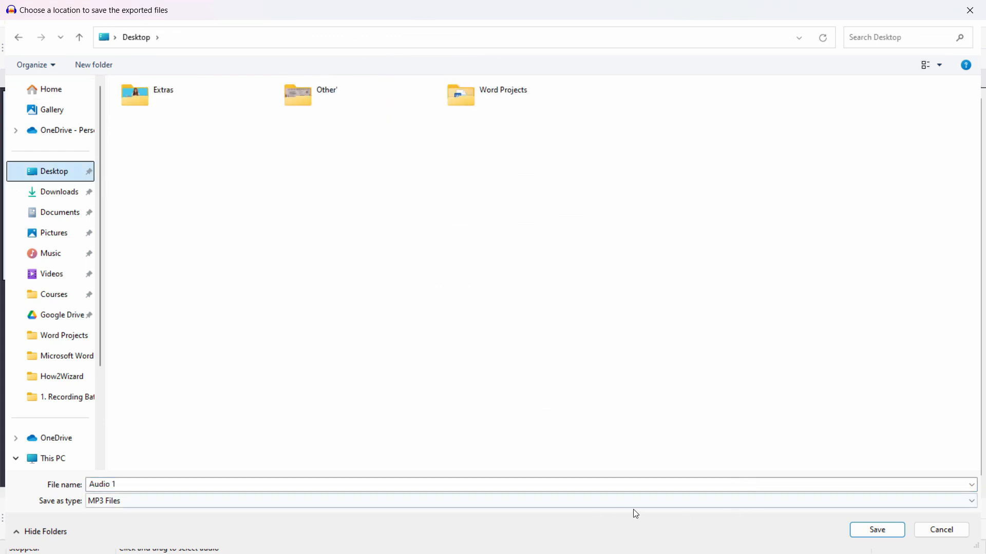
left_click(874, 530)
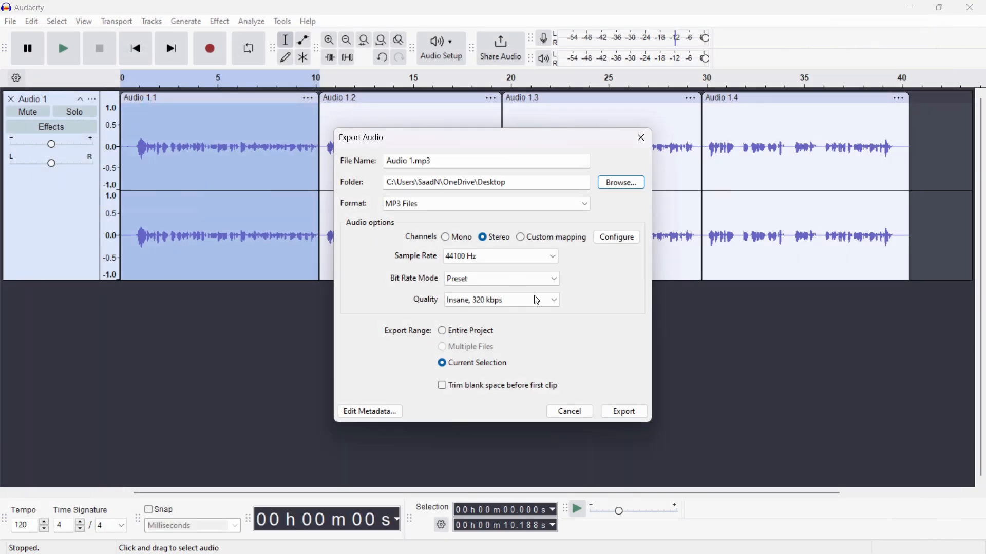
left_click(624, 411)
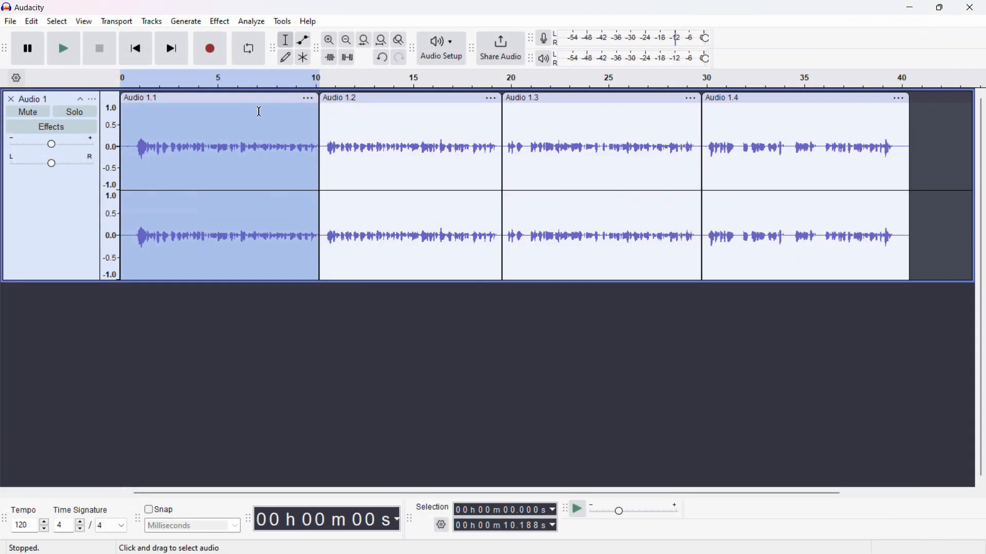
left_click(548, 101)
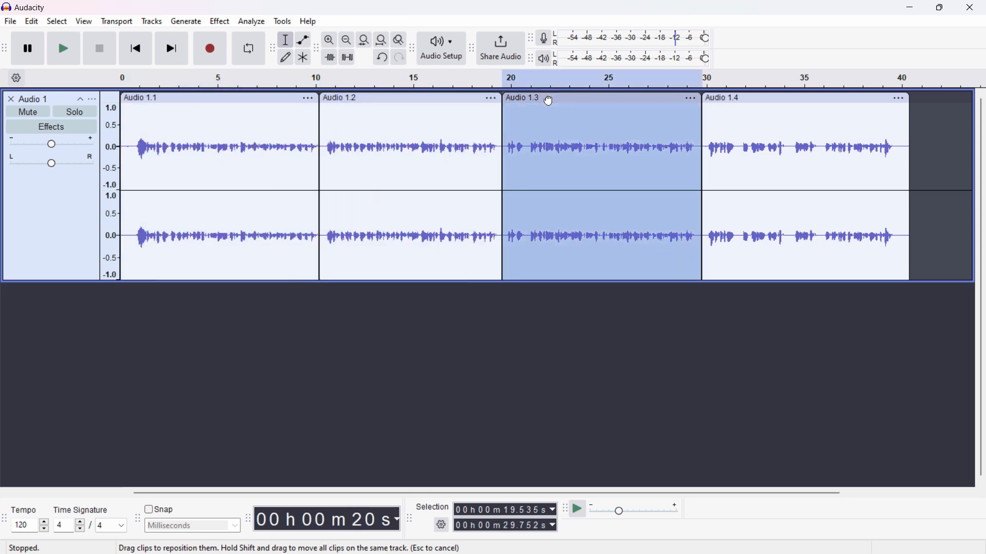
left_click(748, 98)
left_click(374, 99)
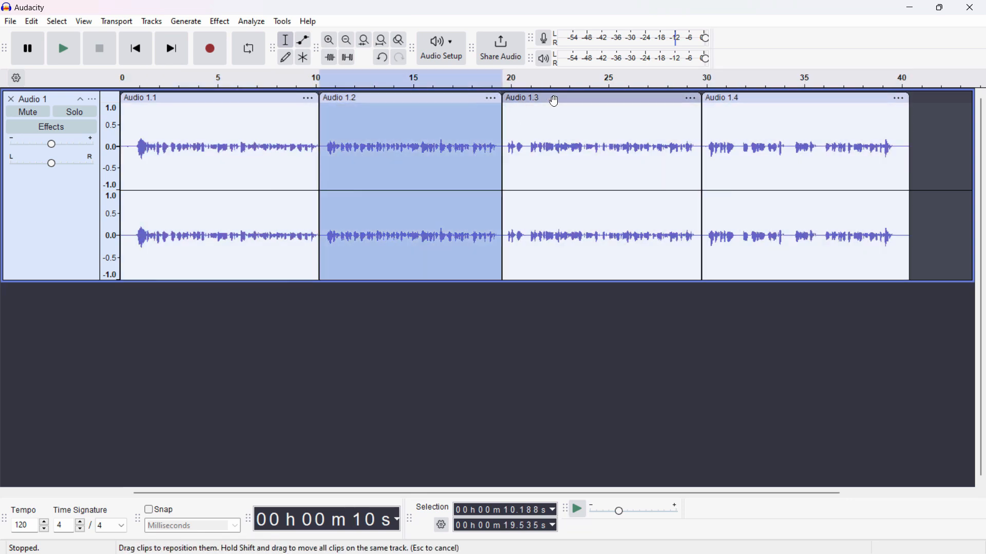
left_click(554, 101)
left_click(763, 100)
left_click(258, 100)
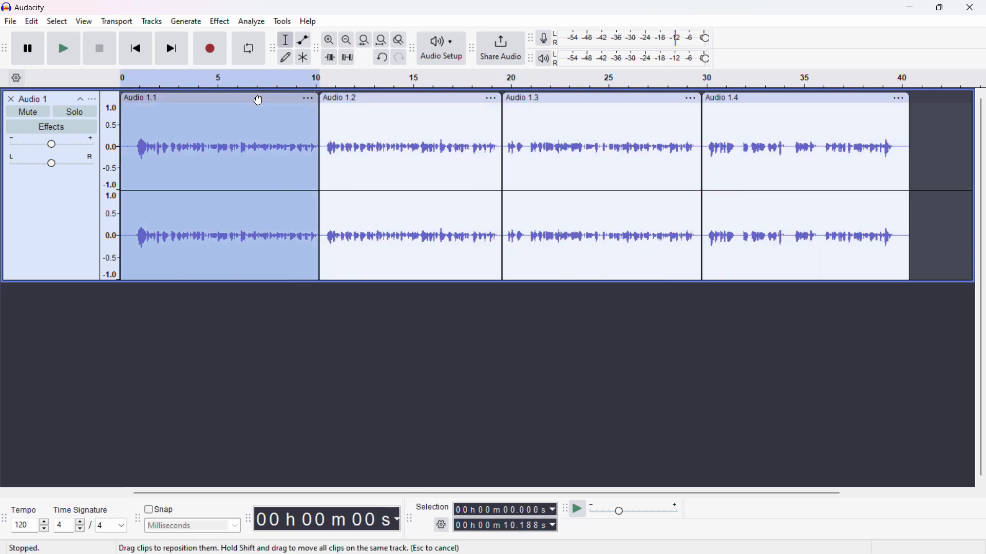
left_click(387, 98)
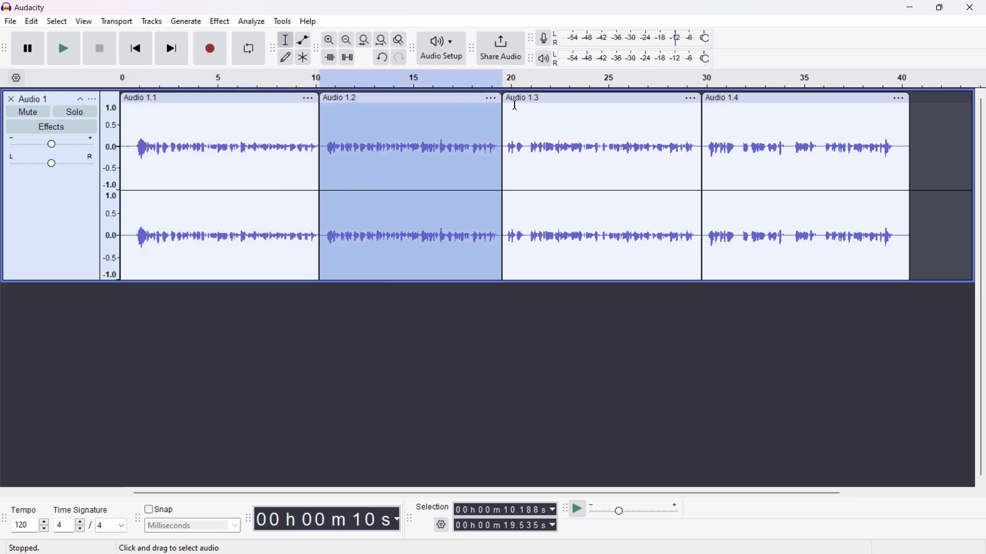
left_click(515, 104)
Add a label named Recording 1 spanning the clip Audio 1.1
left_click(159, 98)
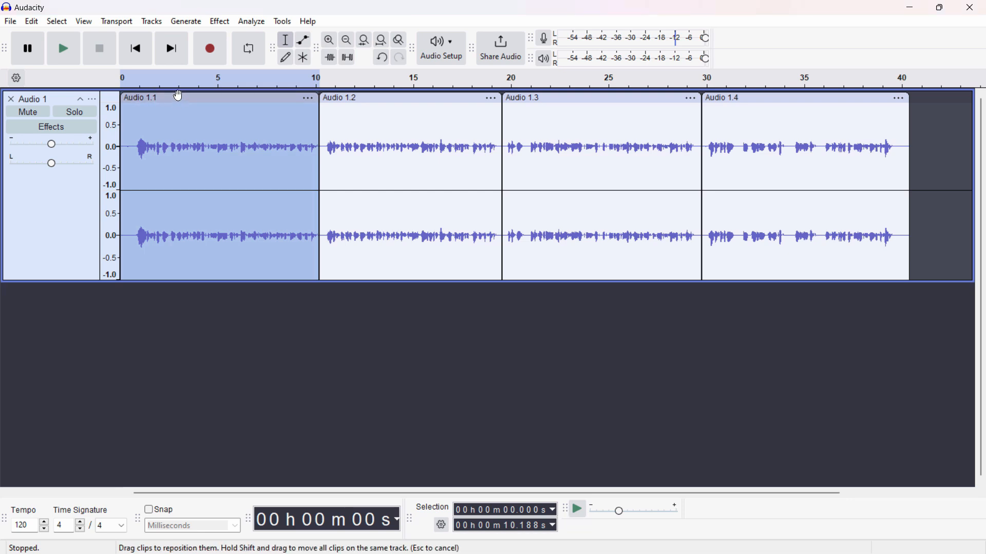
key("ctrl+b")
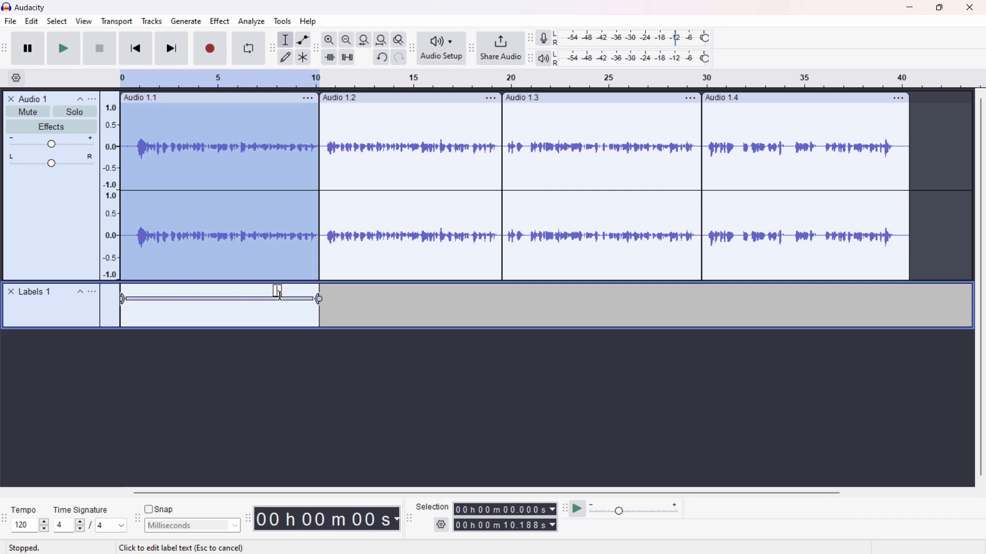
type("A")
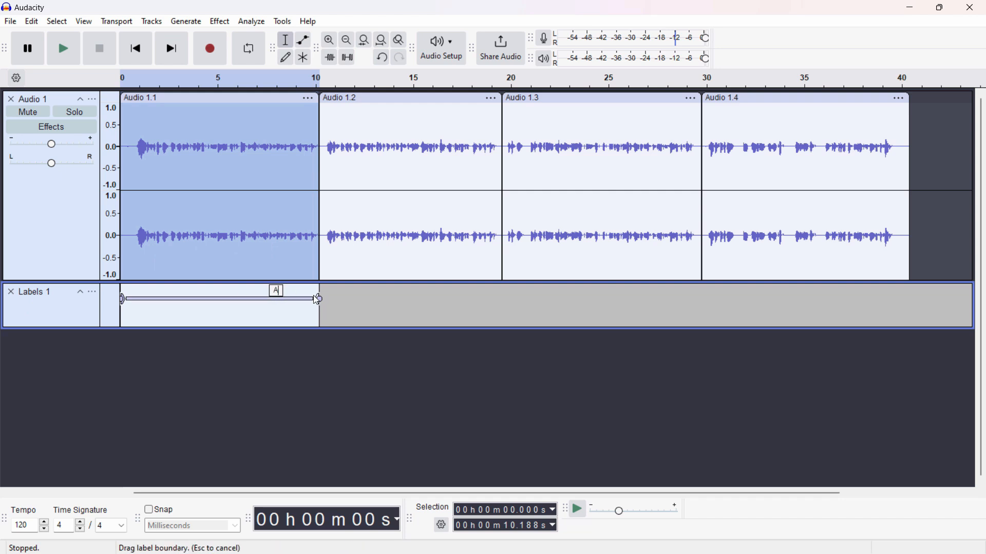
key("BackSpace")
type("Au")
key("BackSpace")
key("BackSpace")
type("Recording 1")
key("Return")
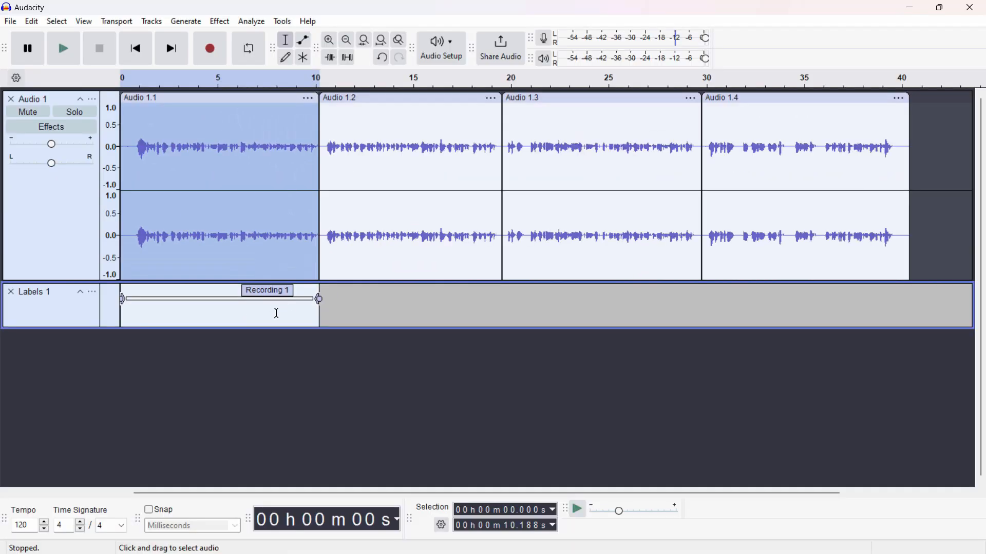
left_click(260, 314)
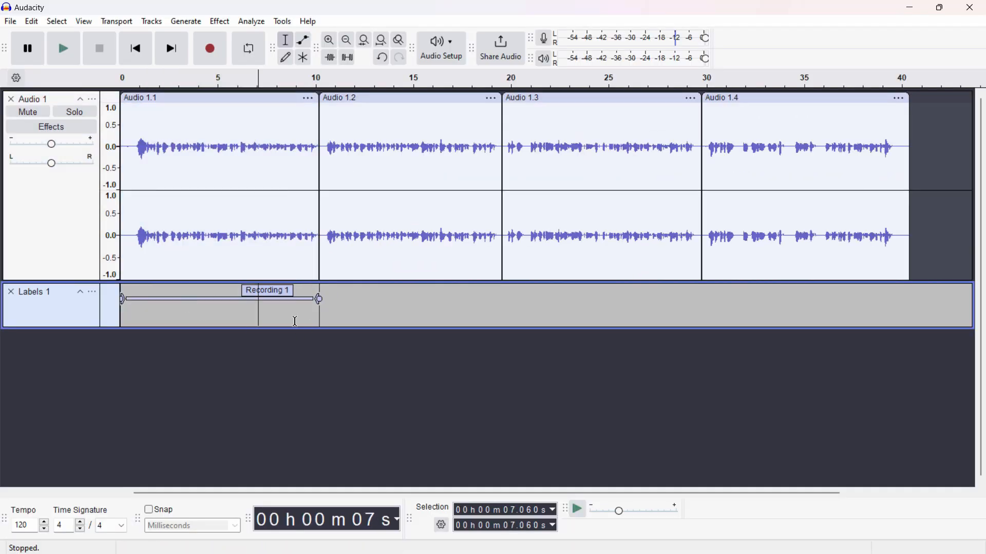
left_click(176, 292)
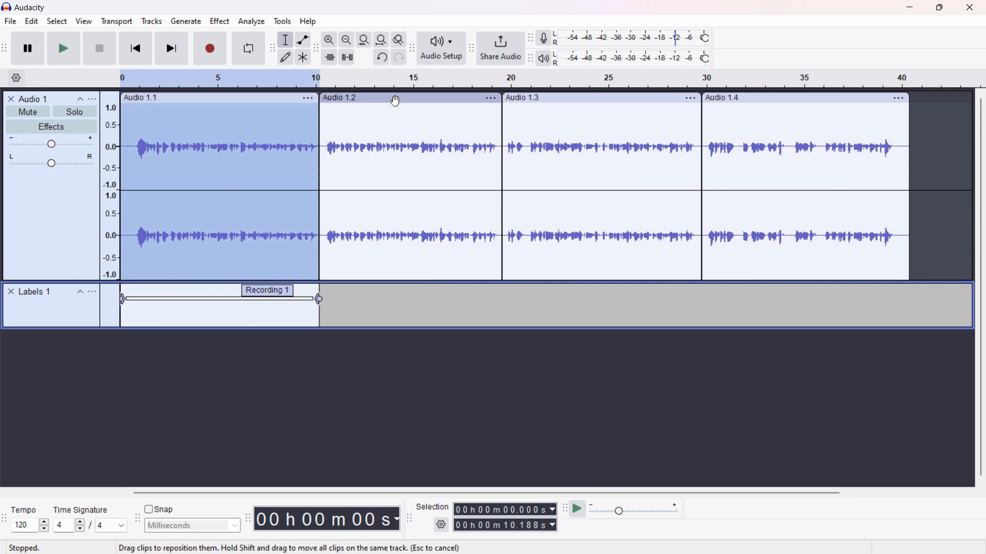
left_click(186, 315)
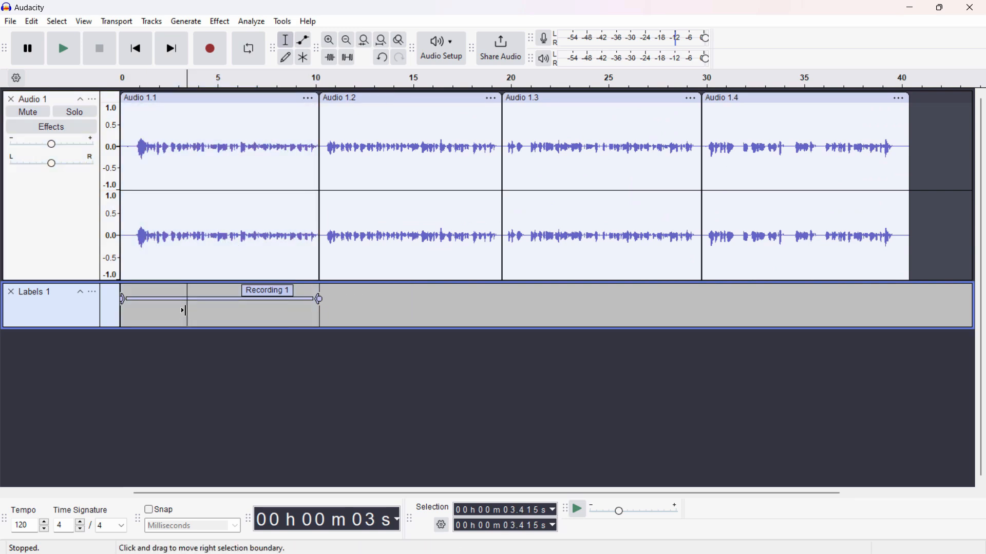
double_click(335, 269)
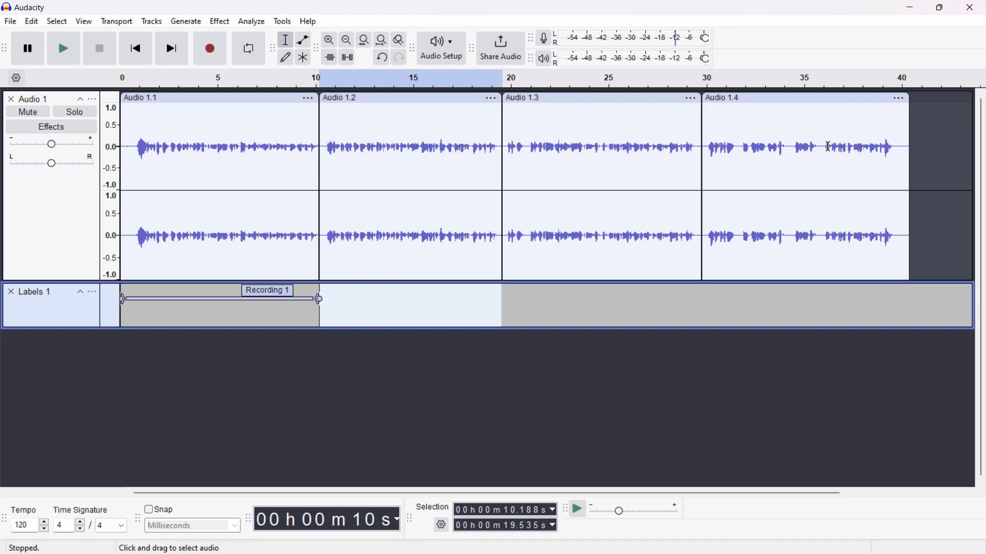
left_click(183, 310)
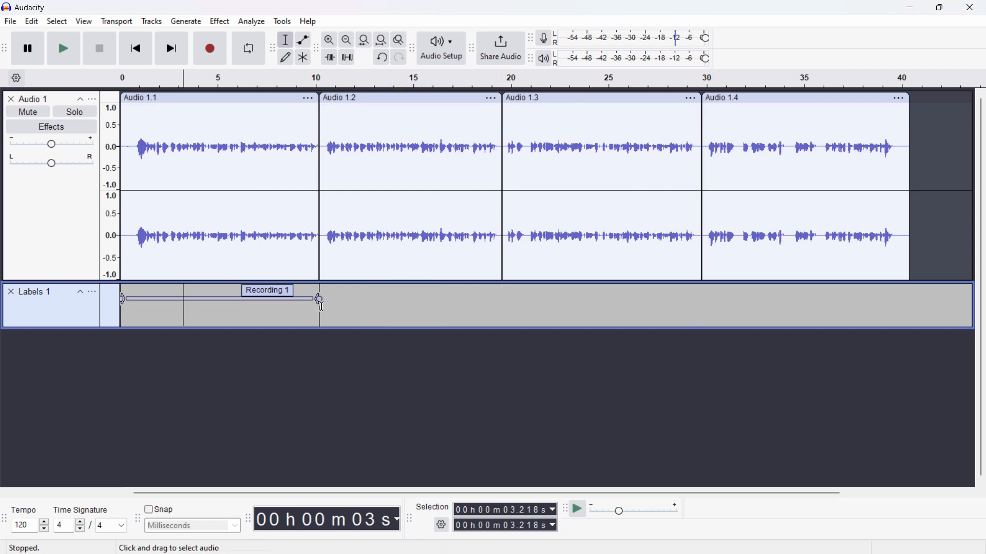
Select the second clip, Audio 1.2, and add a label named Recording 2 over it
left_click(187, 320)
key("alt+period")
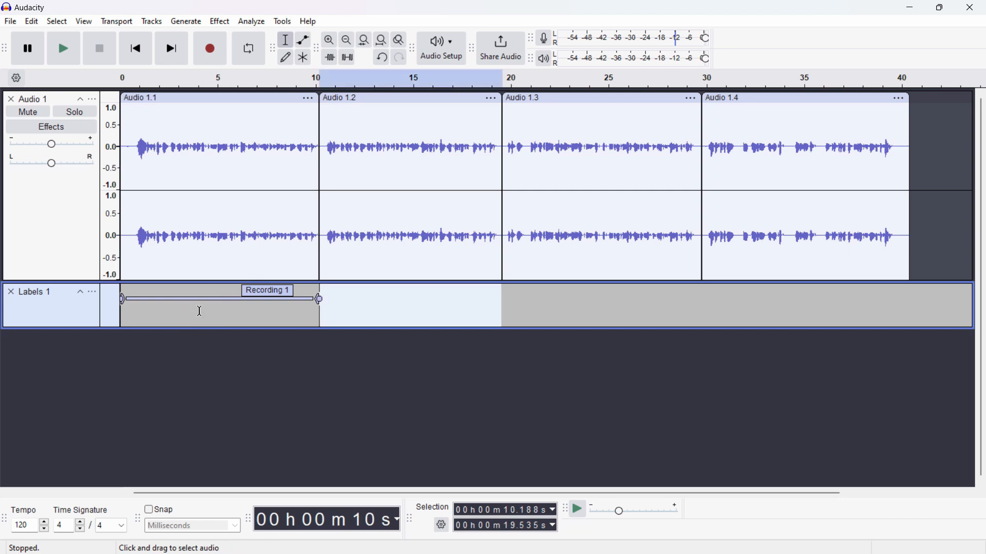
key("ctrl+b")
type("R")
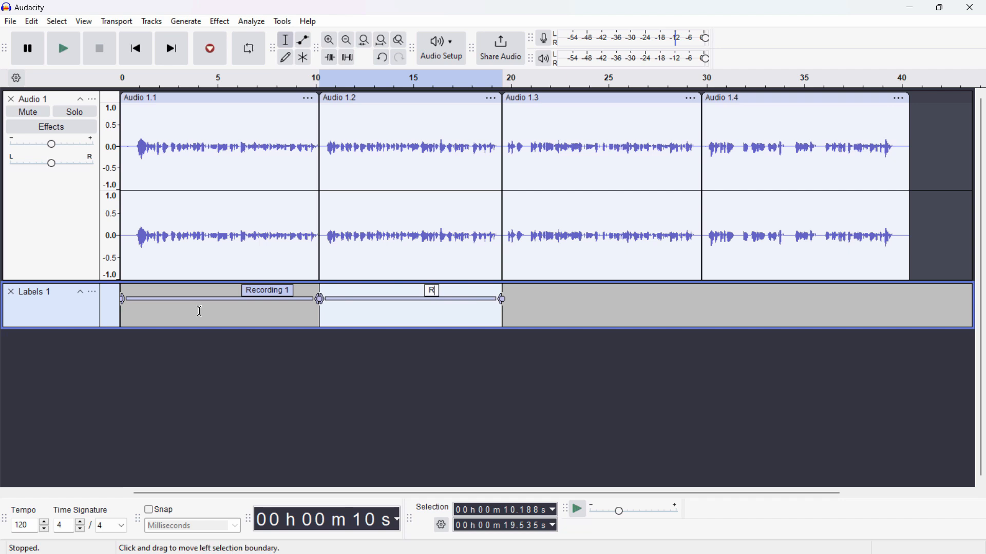
type("ecor")
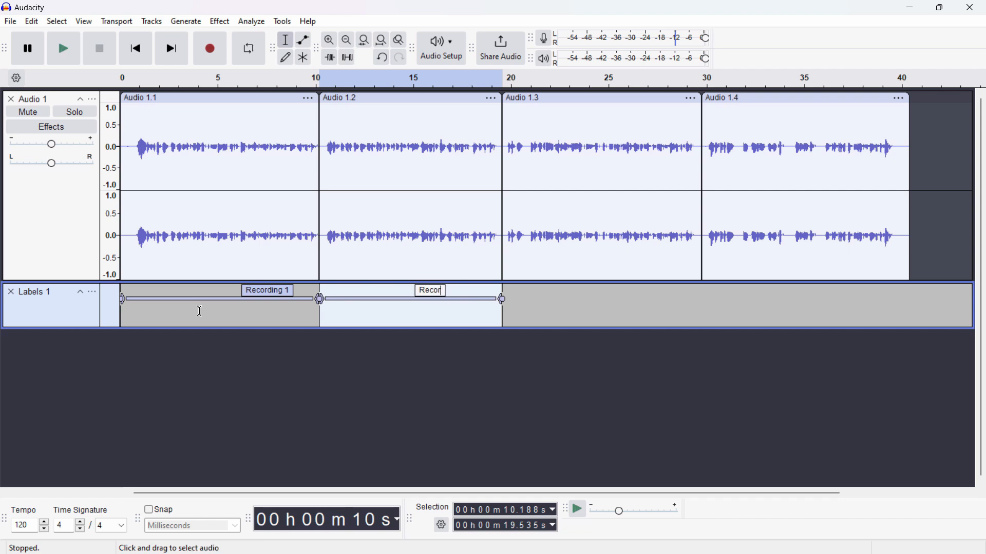
type("ding 2")
key("Return")
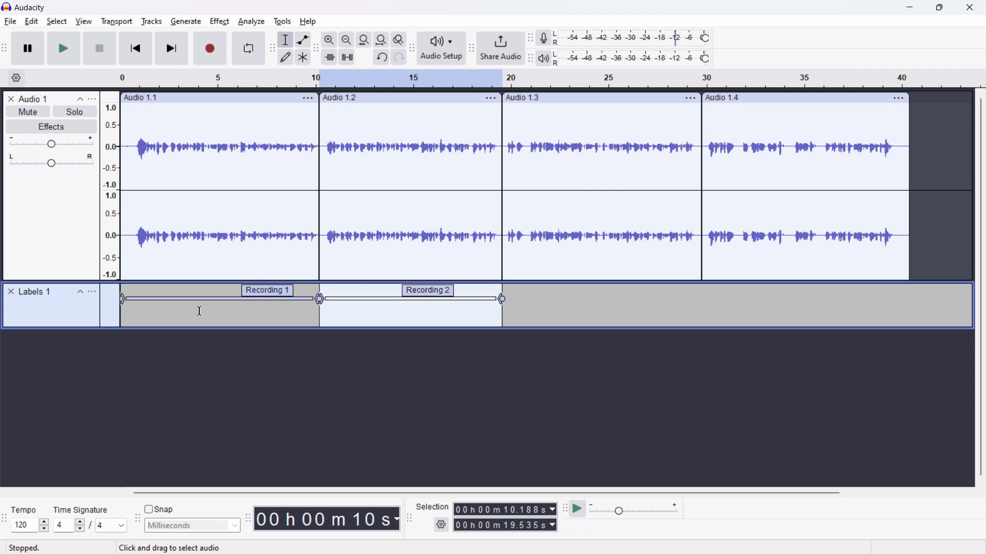
Select the third clip, Audio 1.3, and add a label named Recording 3 over it
key("alt+period")
key("ctrl+b")
type("Reco")
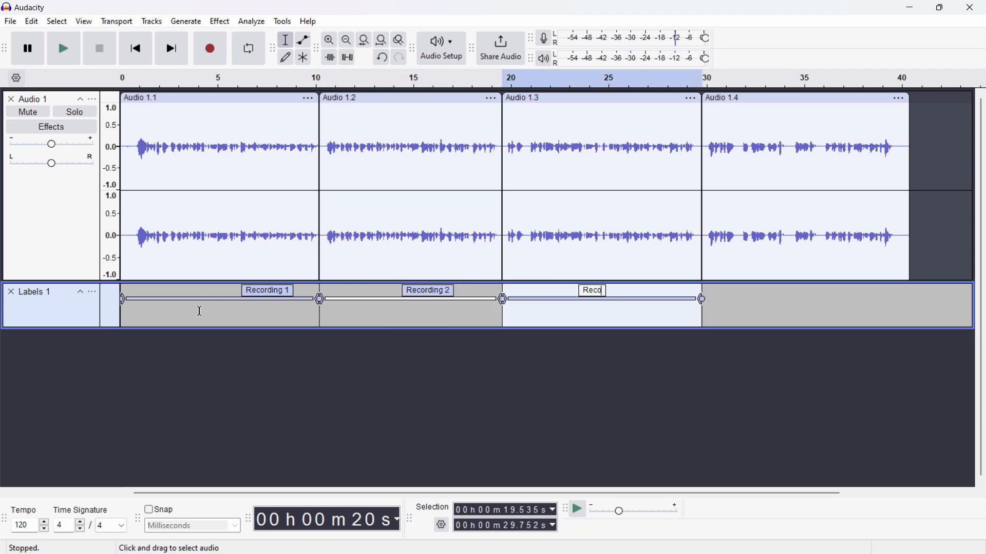
type("rding 3")
key("Return")
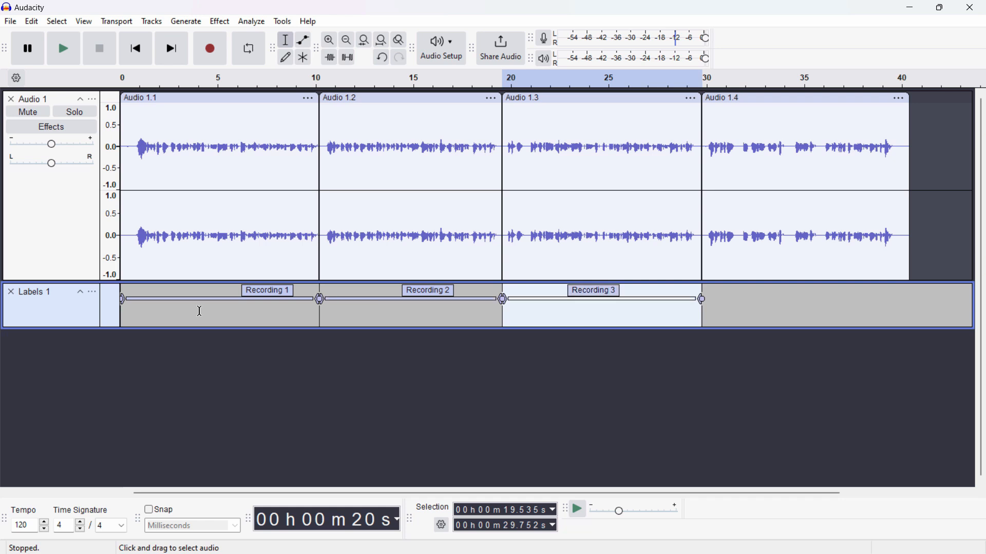
Select the last clip, Audio 1.4, and add a label named Recording 4 over it
key("alt+period")
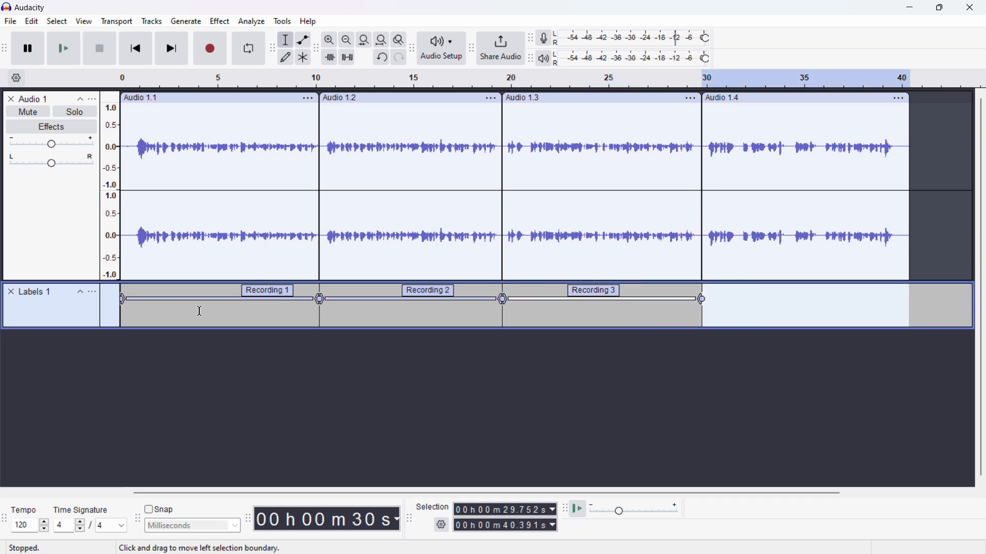
key("ctrl+b")
type("Recor")
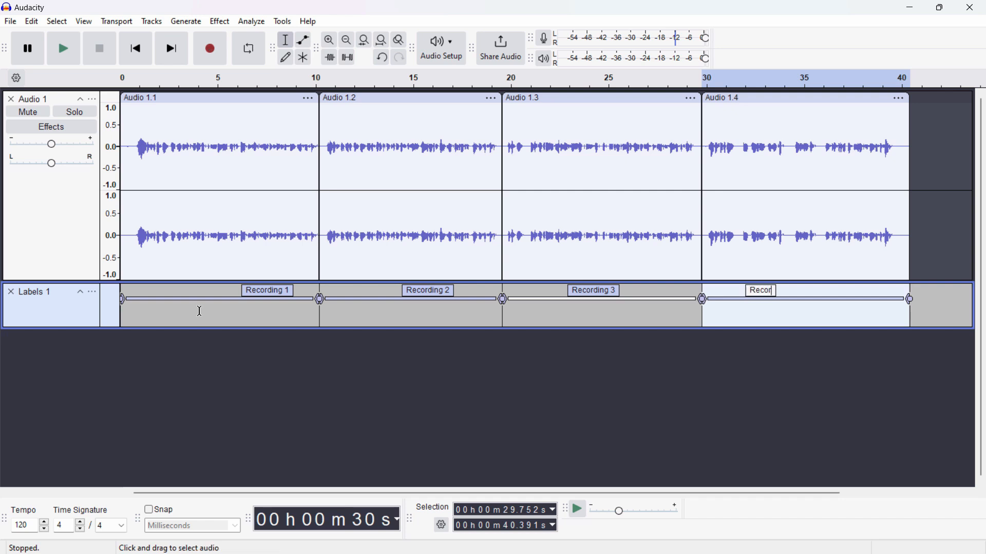
type("ding 4")
key("Return")
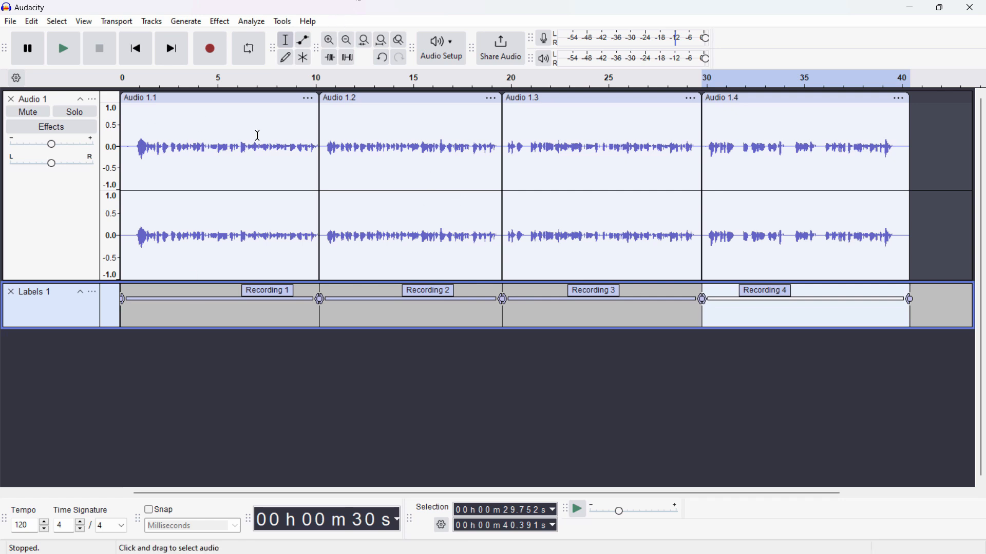
Deselect the tracks, open the audio export settings and set the export range to Multiple Files
left_click(425, 371)
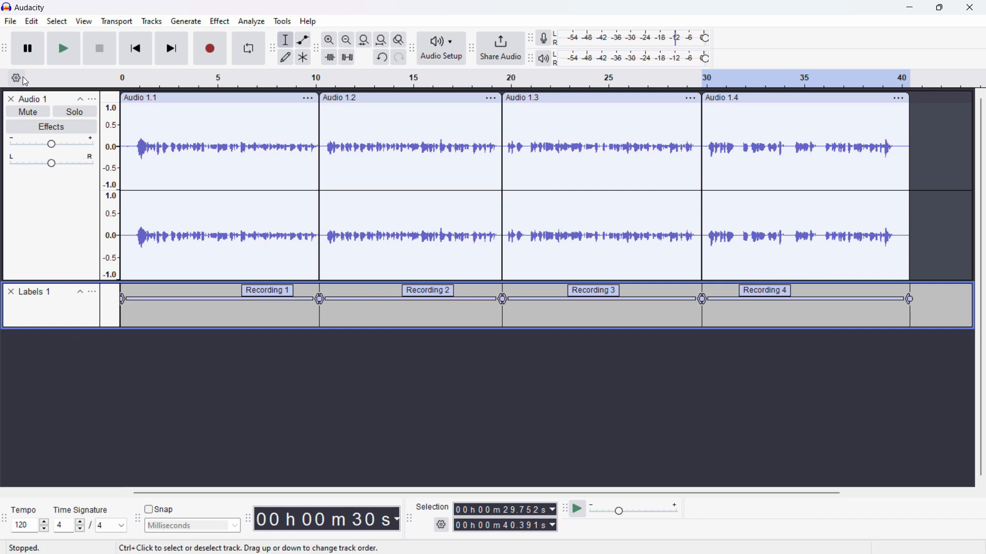
left_click(10, 21)
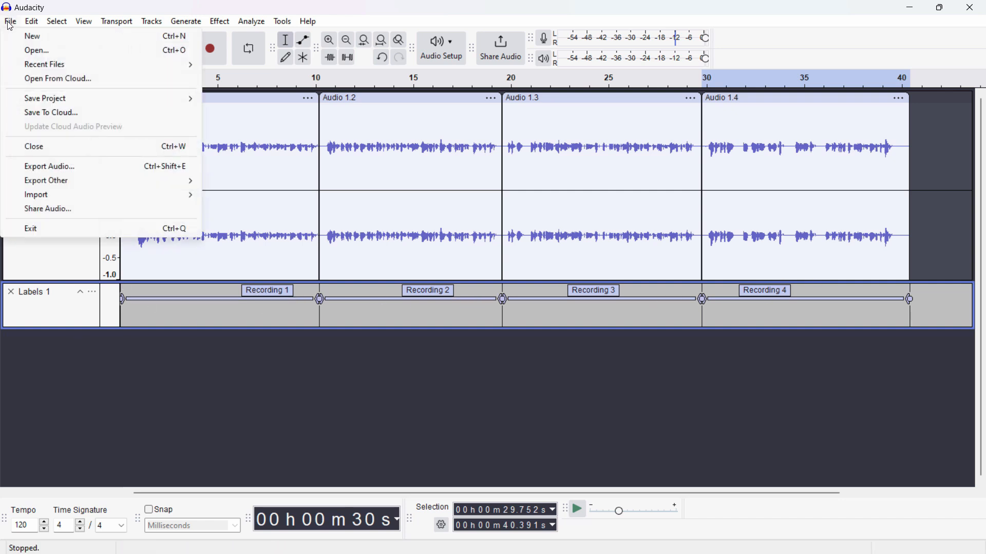
left_click(58, 167)
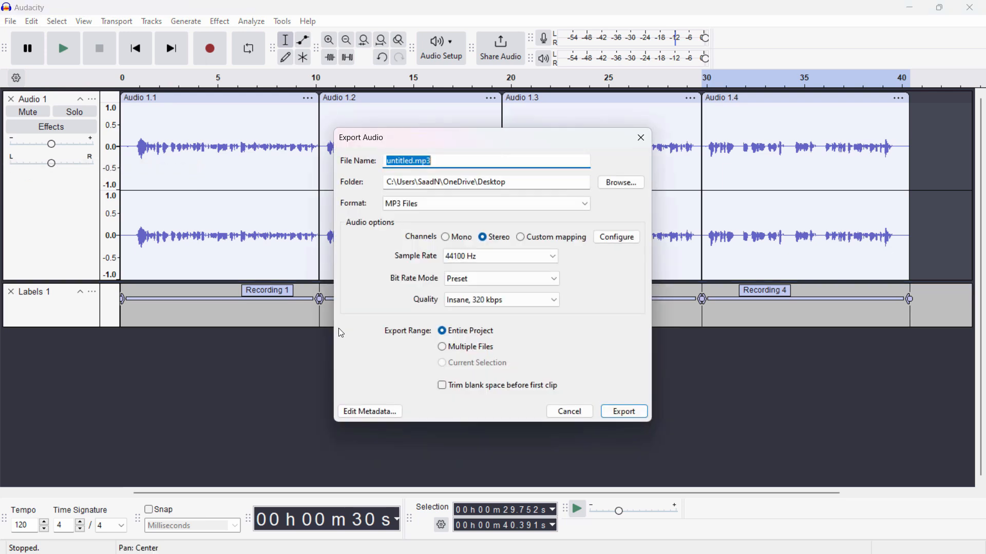
left_click(471, 352)
left_click(466, 333)
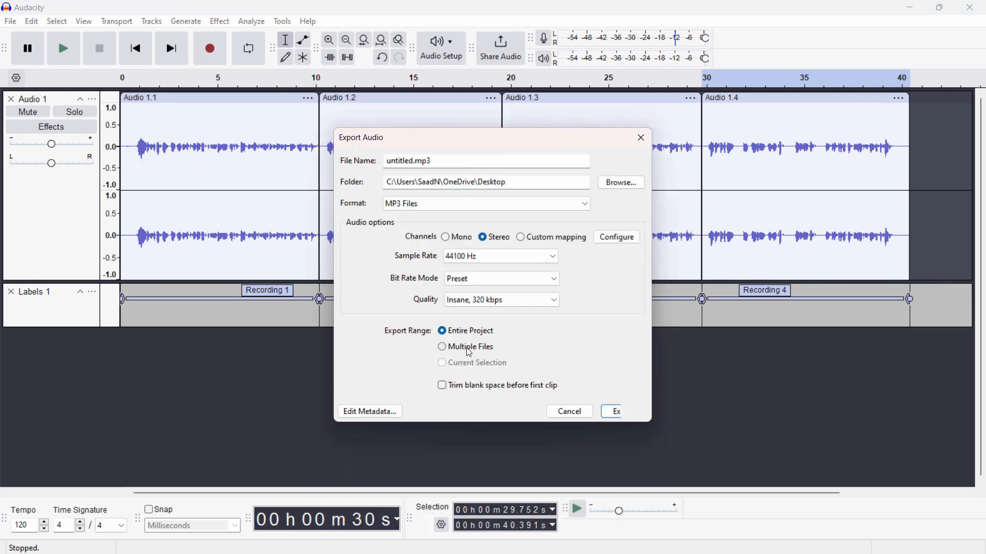
left_click(472, 350)
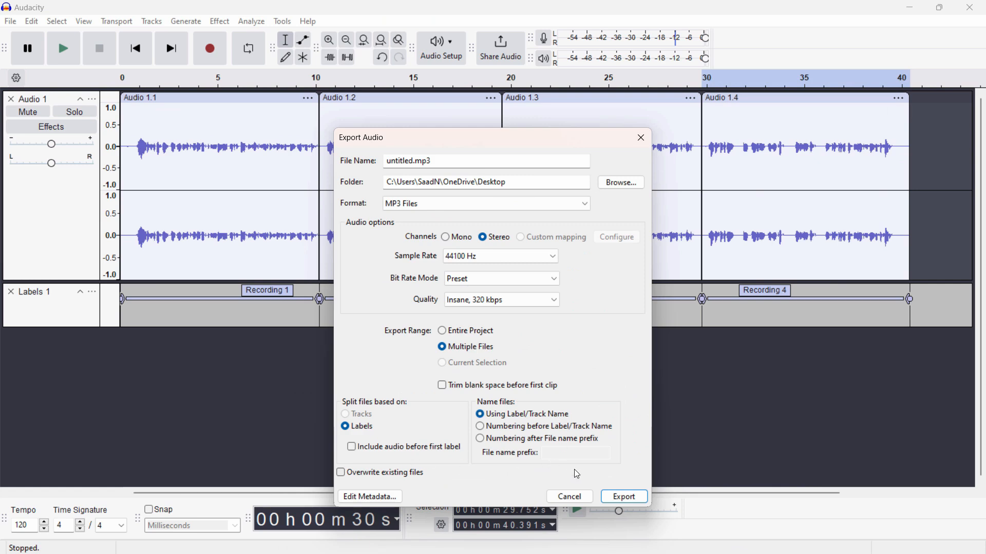
Create a folder named File Recordings on the Desktop and open it as the export location
double_click(481, 165)
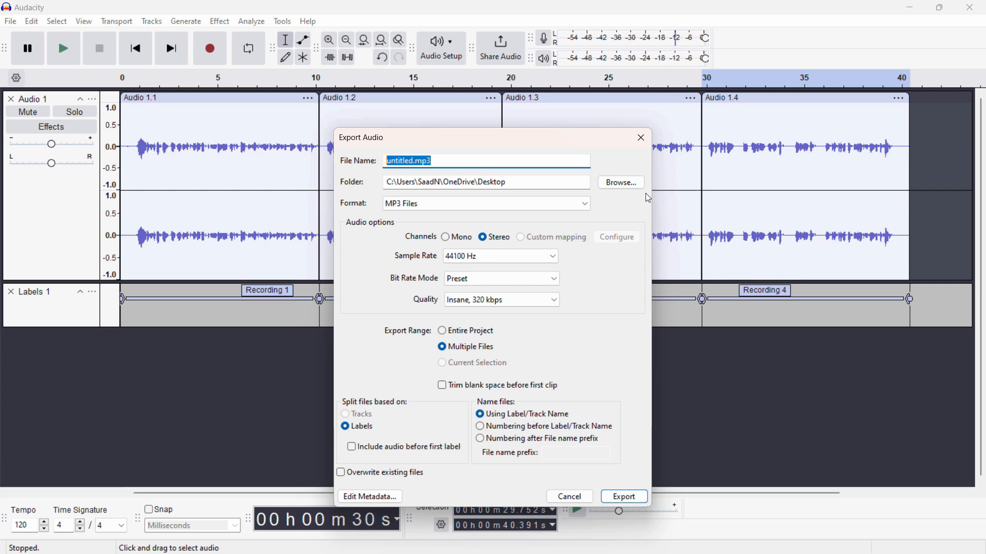
left_click(635, 184)
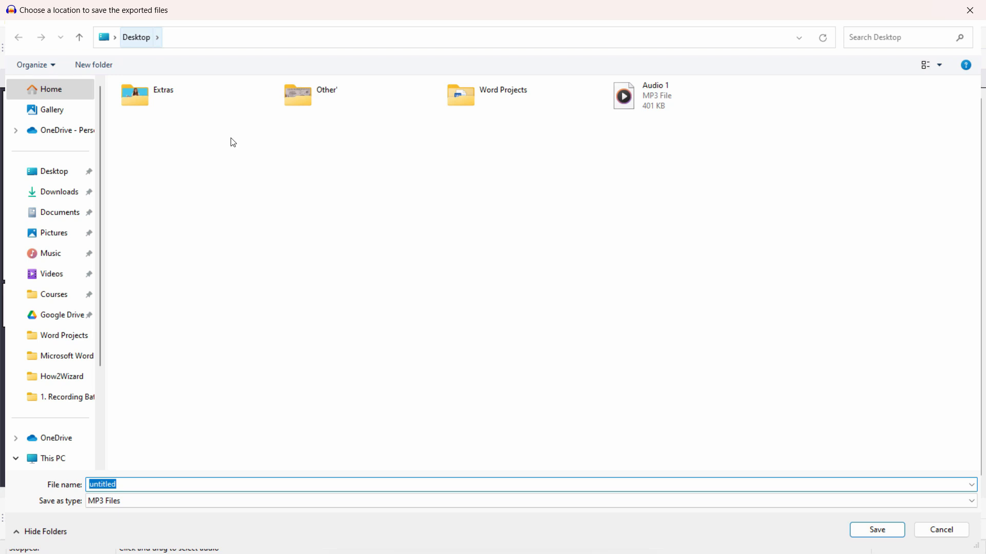
right_click(290, 180)
mouse_move(407, 300)
left_click(459, 300)
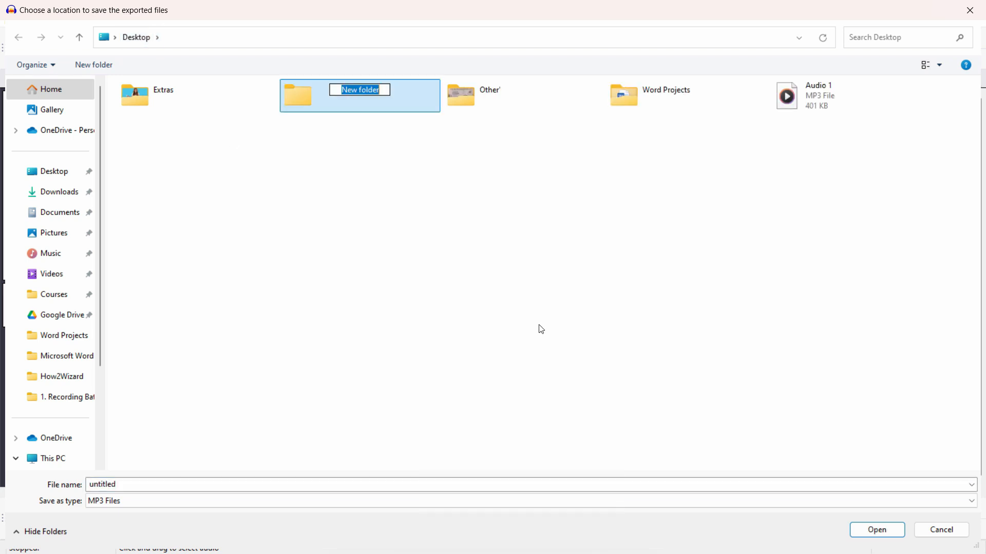
type("File Recordings")
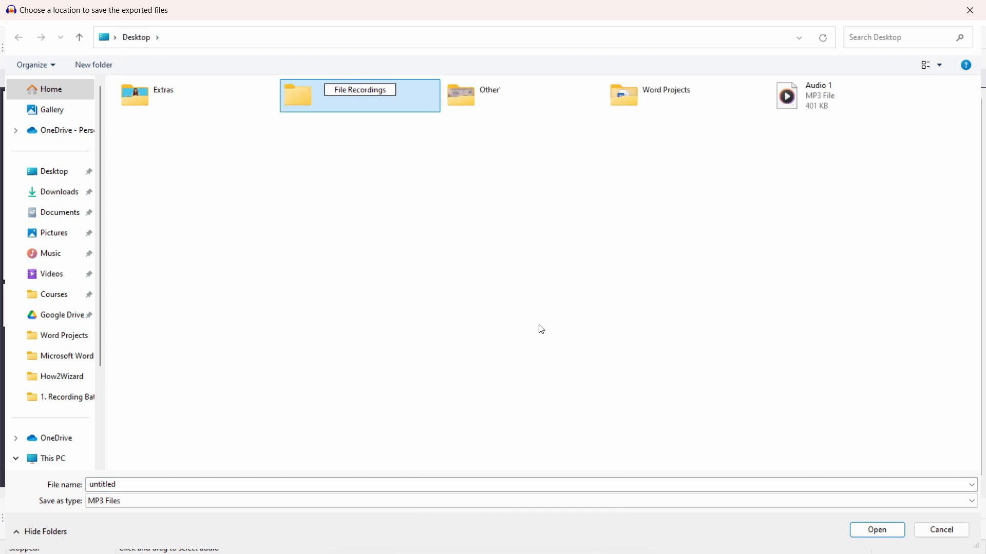
key("Return")
key("Return")
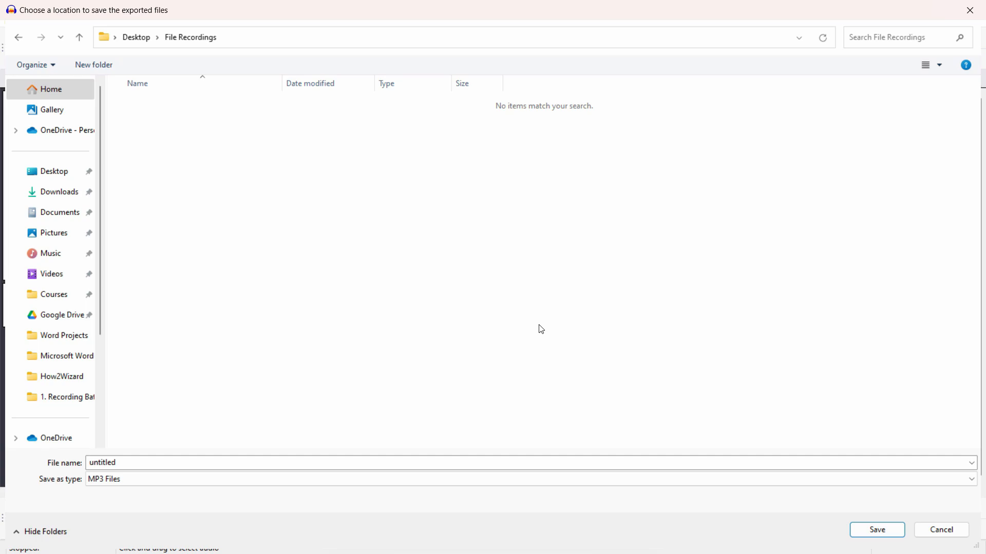
Confirm the File Recordings folder as the destination and export the labelled clips as separate MP3 files
left_click(901, 537)
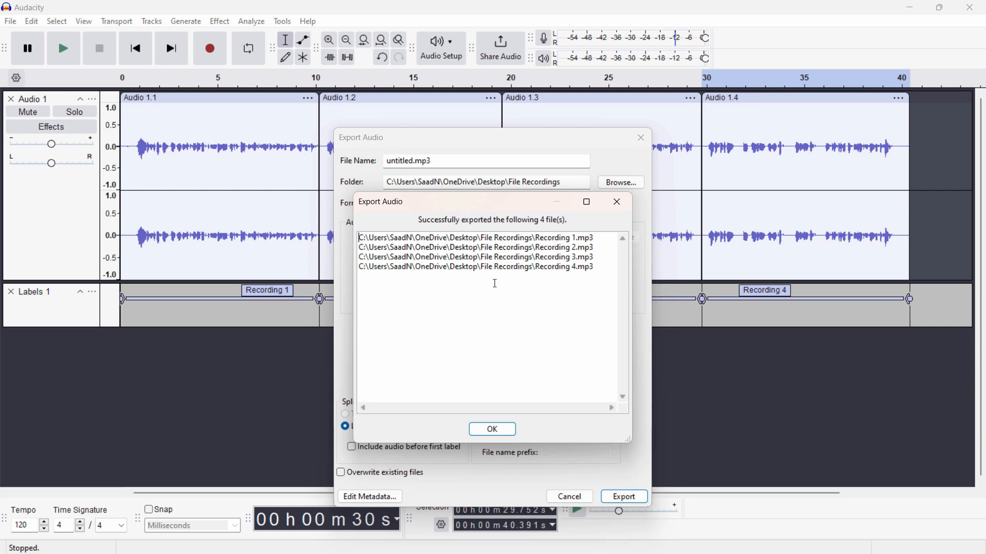
left_click(493, 430)
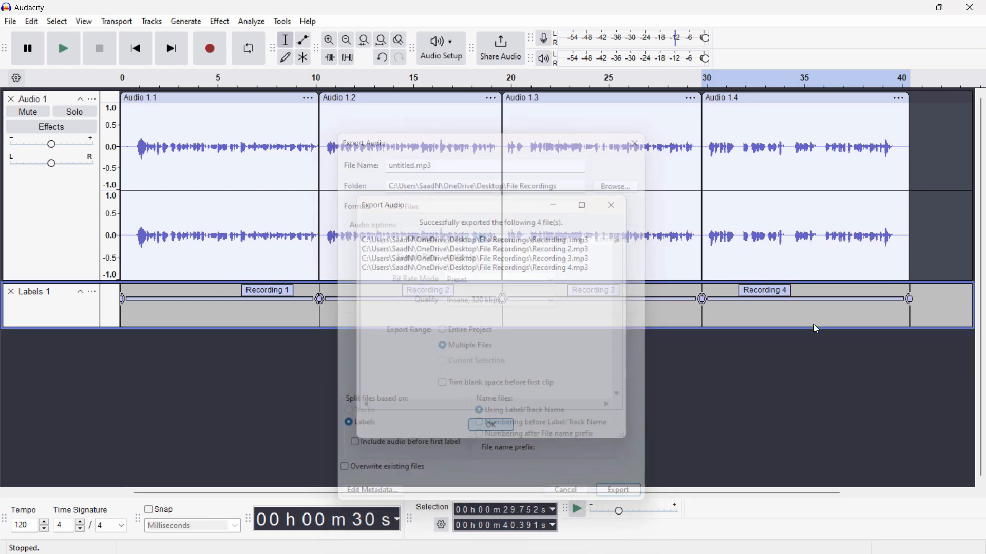
Examine the exported files in the File Recordings folder on the desktop, close the folder and return to Audacity
left_click(911, 7)
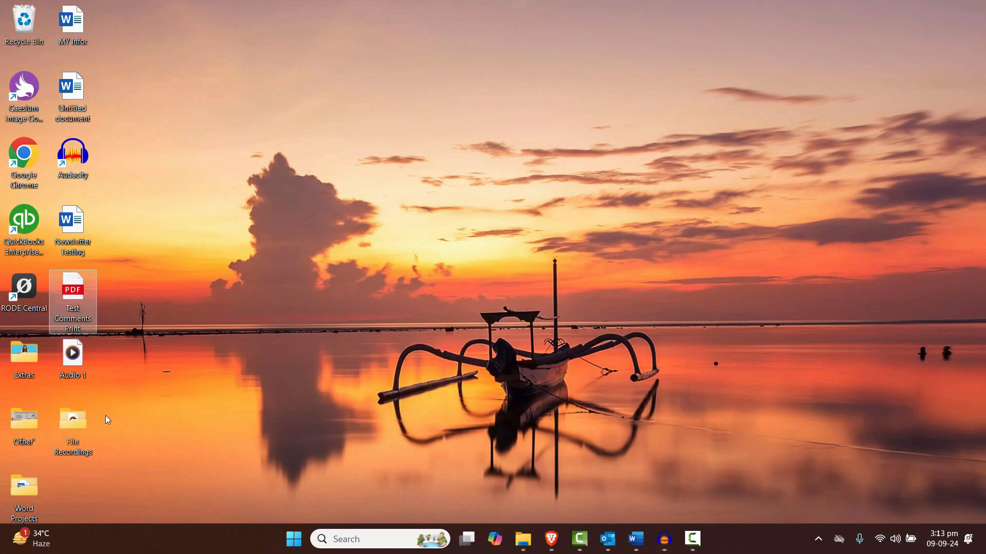
double_click(72, 433)
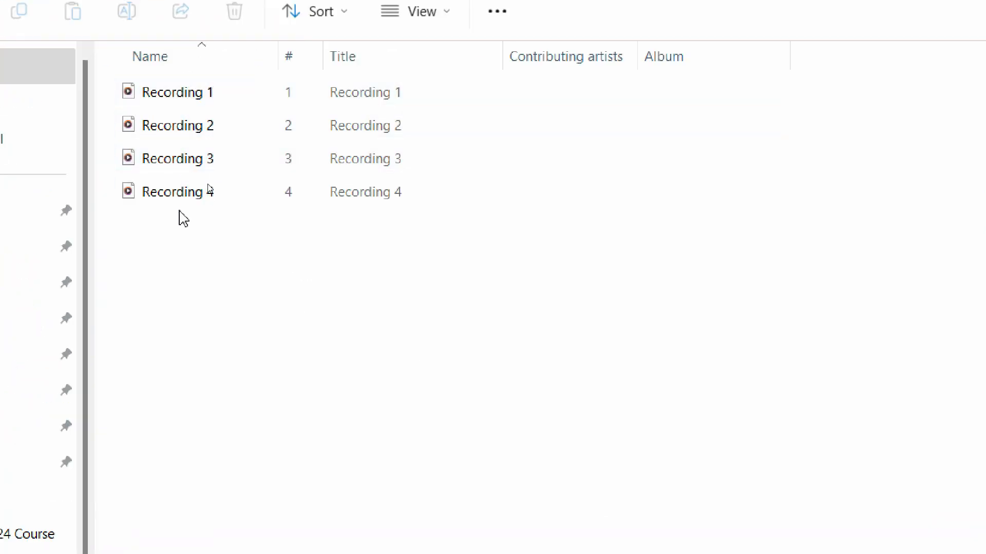
left_click(185, 192)
left_click(191, 159)
left_click(195, 126)
left_click(194, 102)
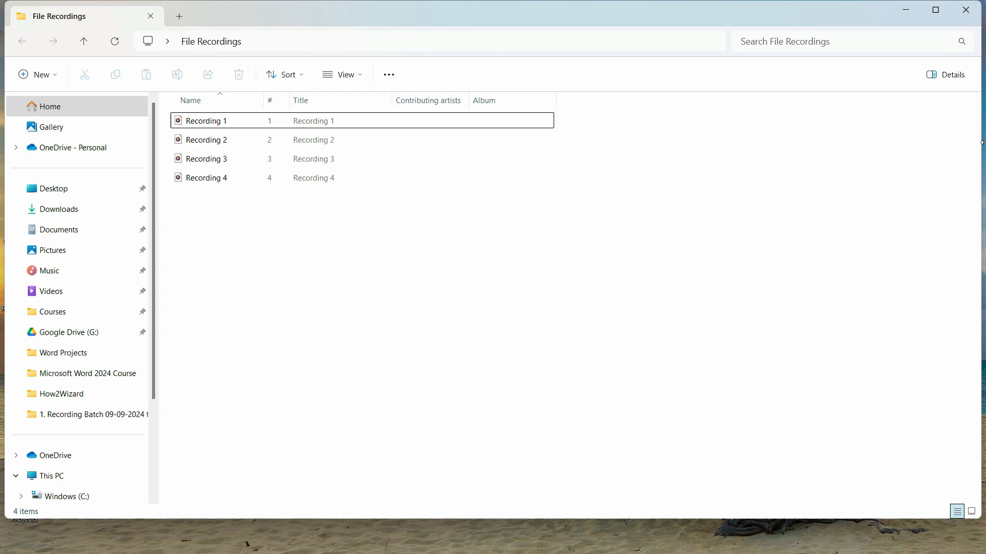
left_click(966, 10)
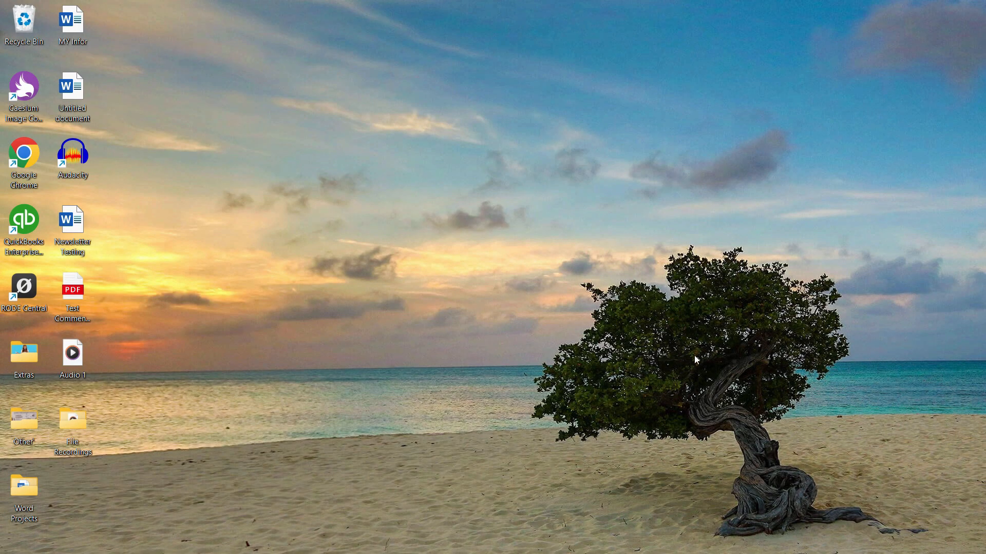
left_click(664, 538)
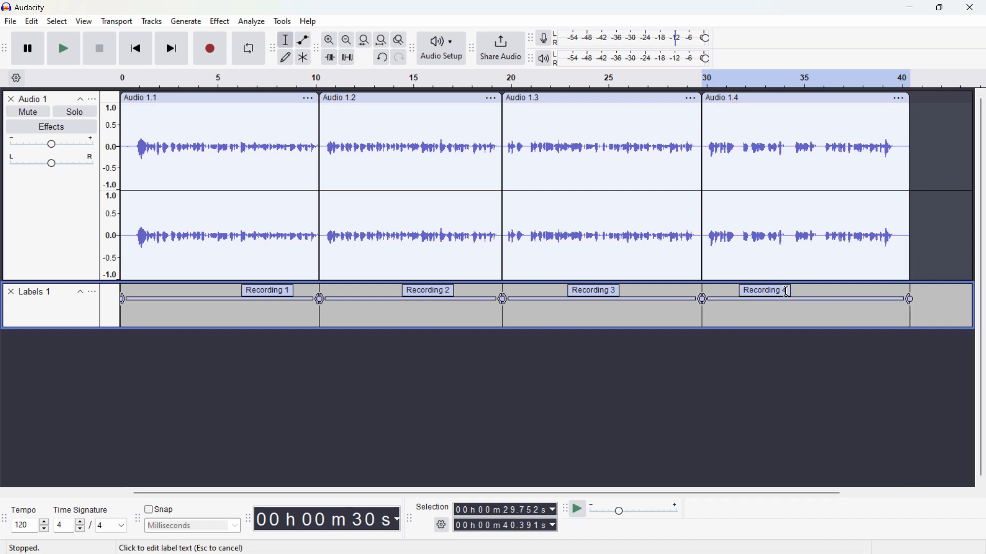
left_click(737, 99)
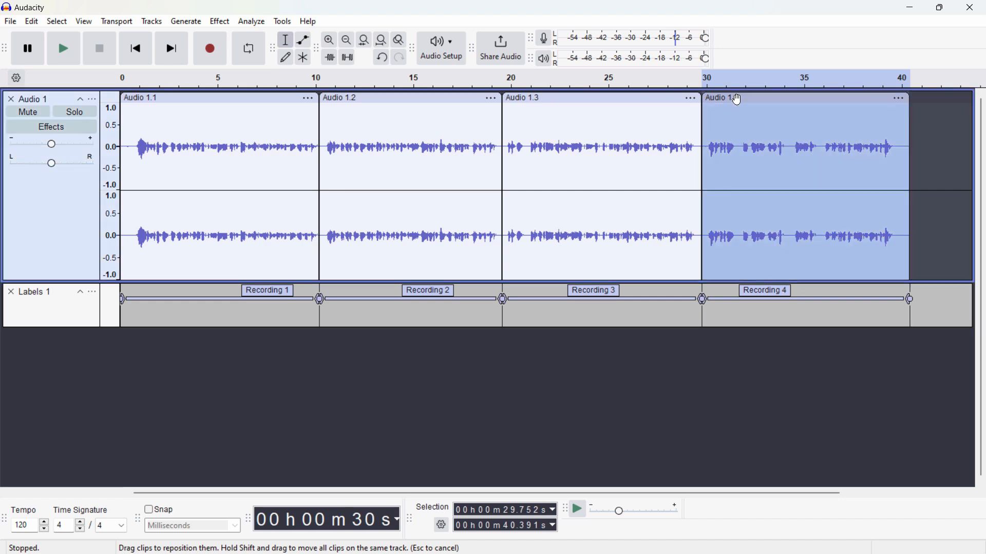
left_click(570, 99)
right_click(570, 101)
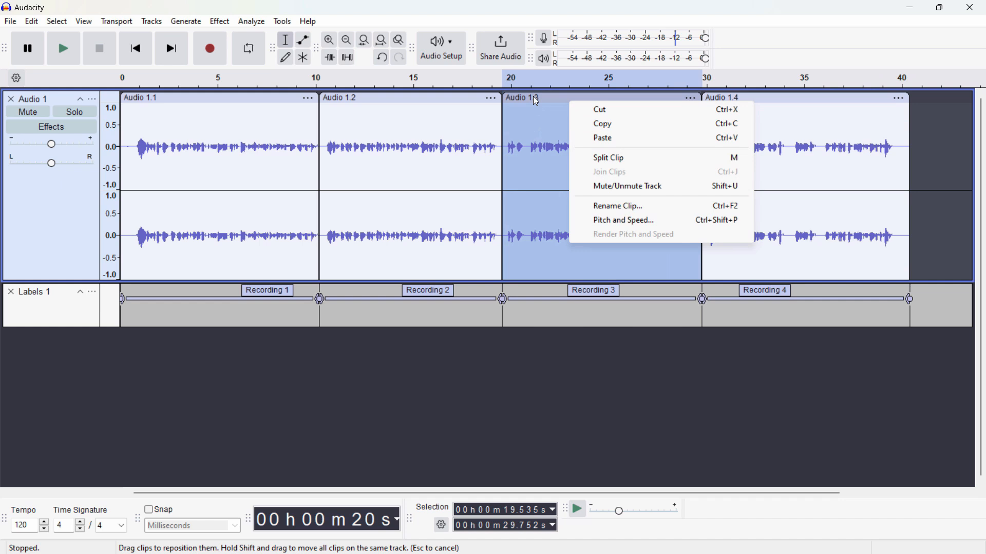
left_click(591, 354)
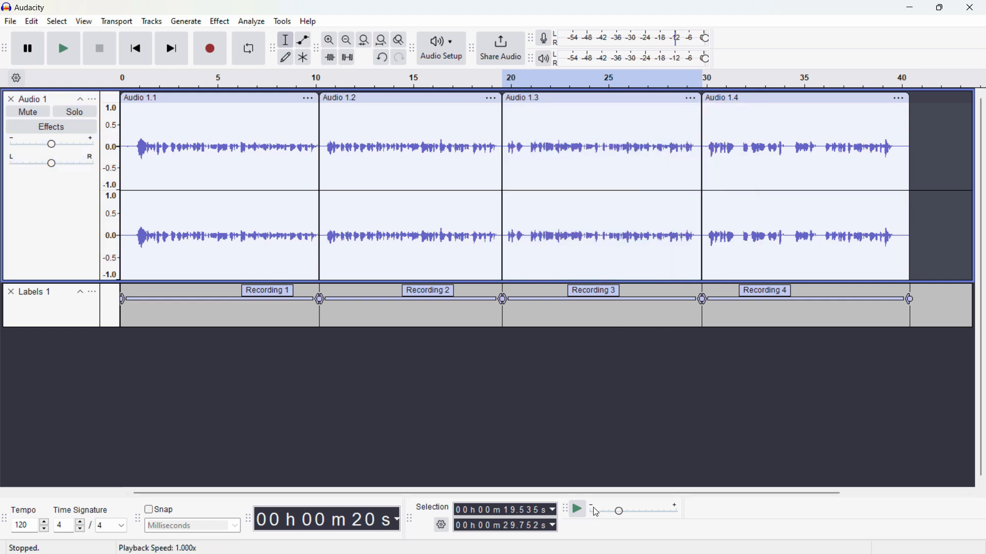
left_click_drag(616, 494, 838, 491)
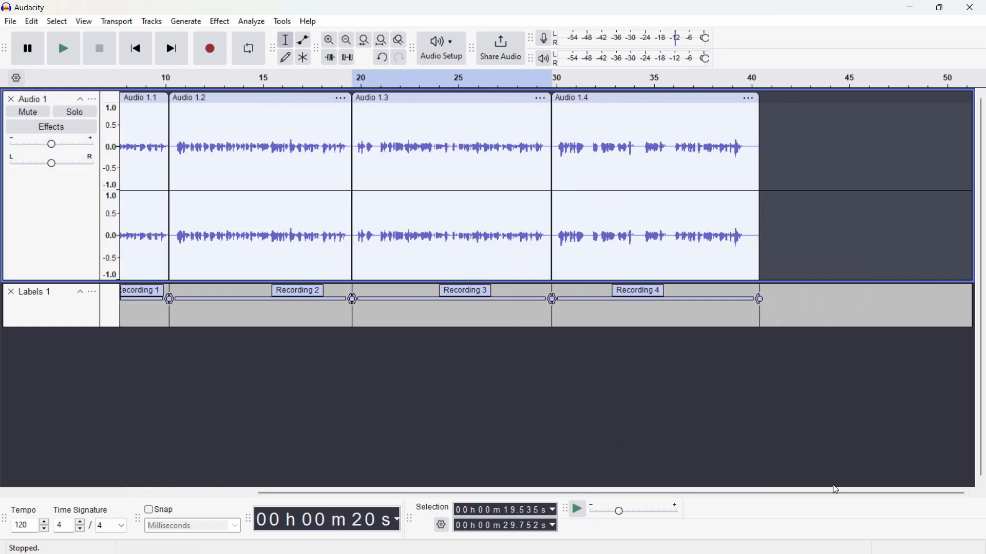